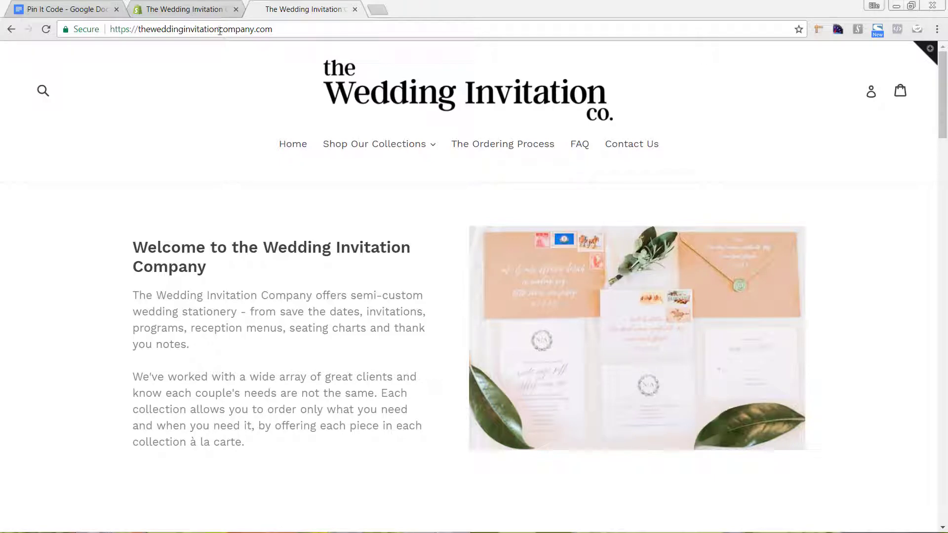
- From the Themes page, open the Debut theme's theme.liquid layout file in the code editor
left_click(188, 10)
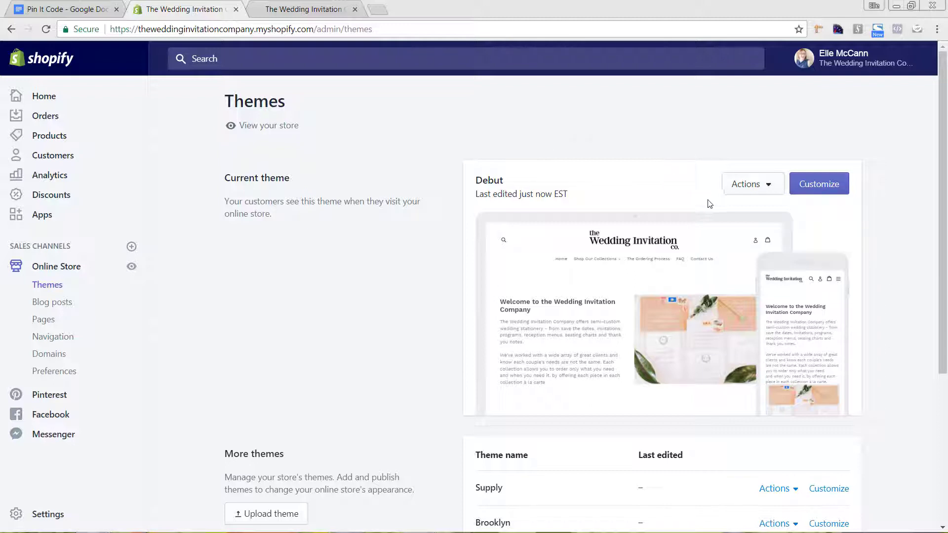
left_click(747, 193)
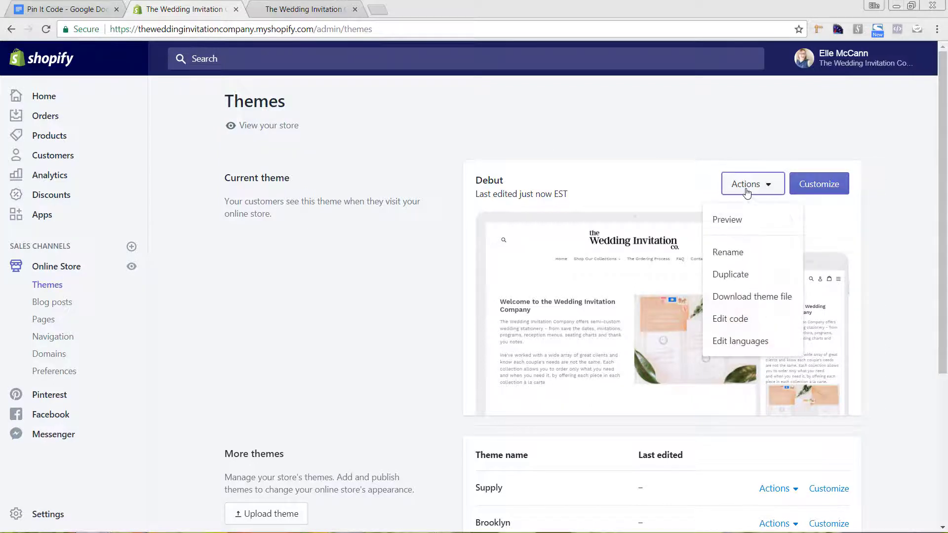
left_click(749, 322)
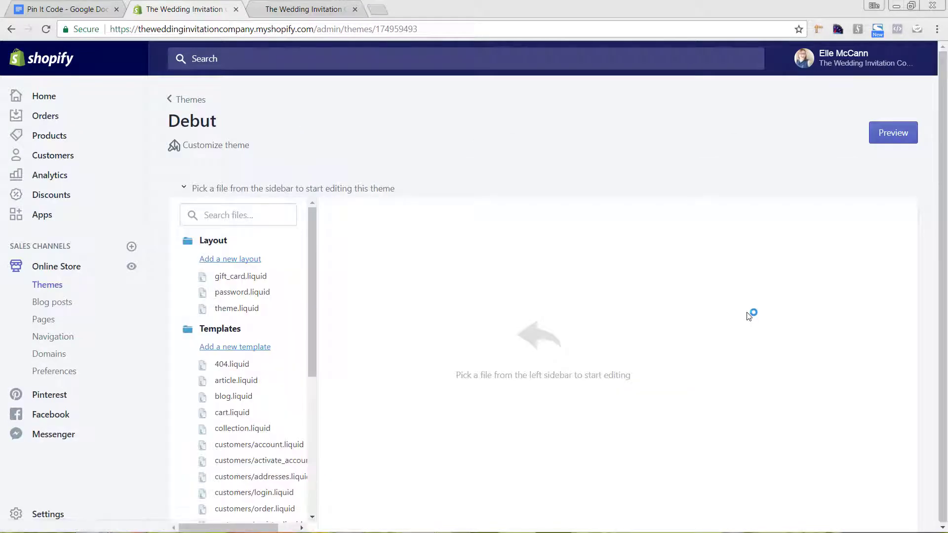
left_click(263, 316)
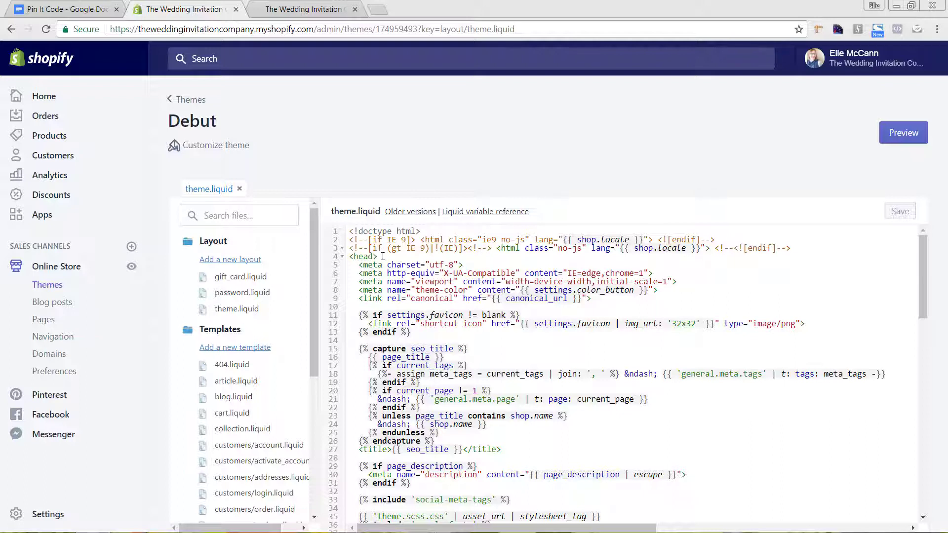
- Find the <head> and </head> tags, place the cursor on blank line 38, then go to the Pin It Code doc
left_click_drag(382, 257, 349, 257)
scroll(452, 297, "down", 7)
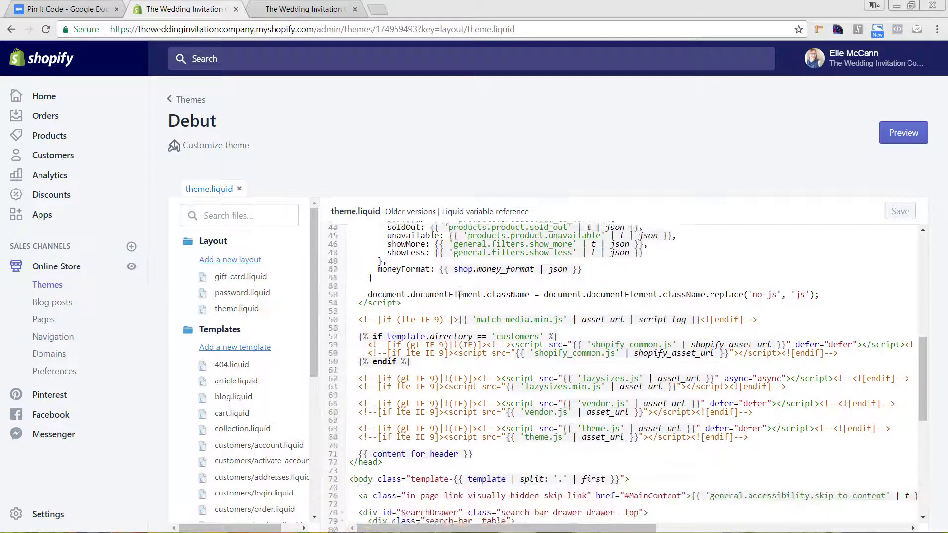
scroll(460, 294, "down", 5)
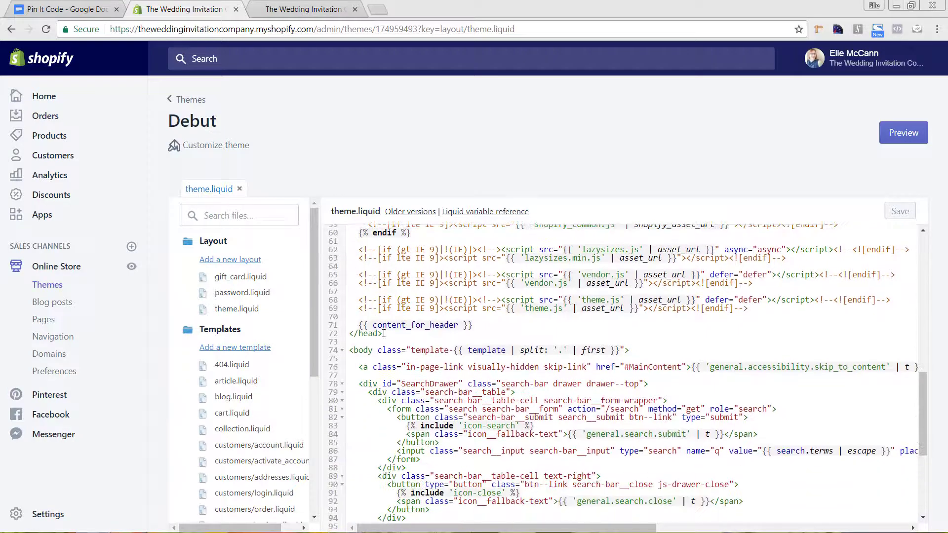
left_click_drag(383, 334, 348, 335)
scroll(392, 339, "up", 3)
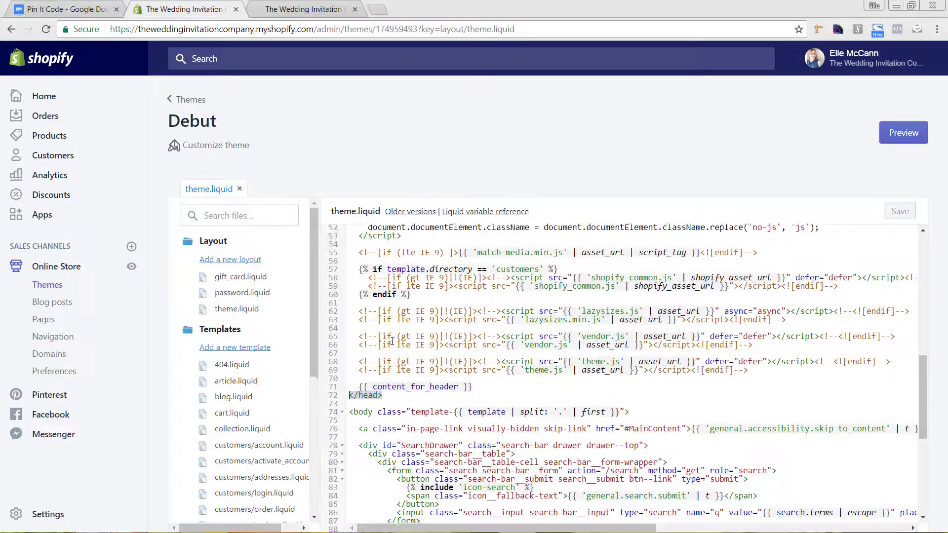
scroll(393, 341, "up", 3)
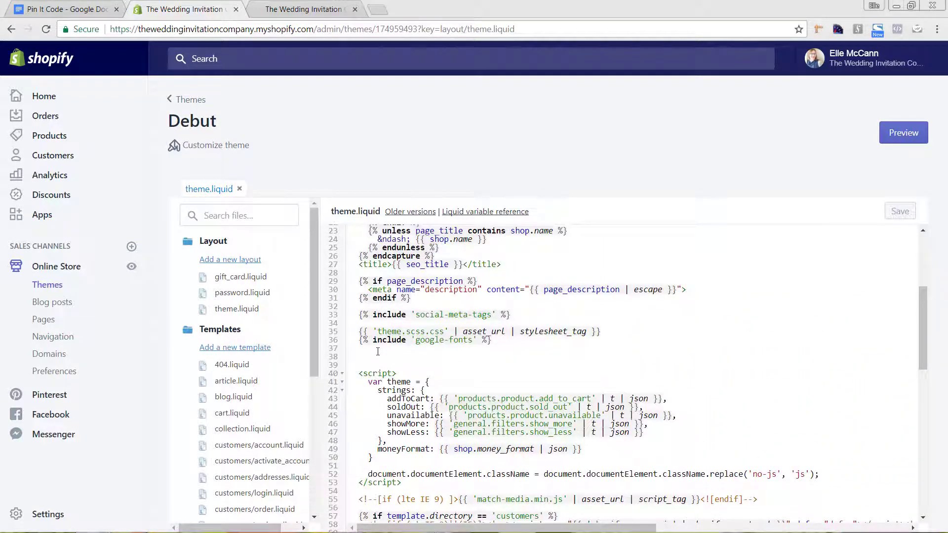
left_click(364, 359)
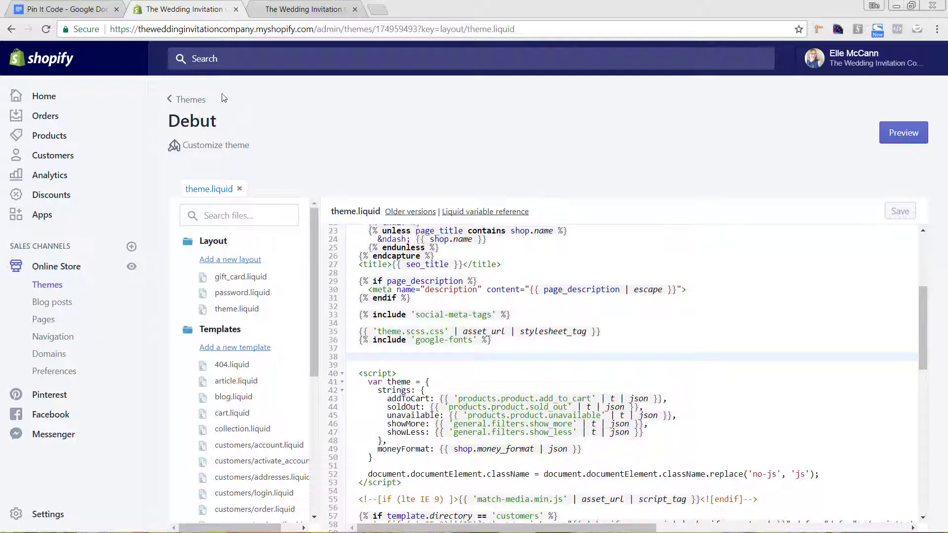
left_click(82, 14)
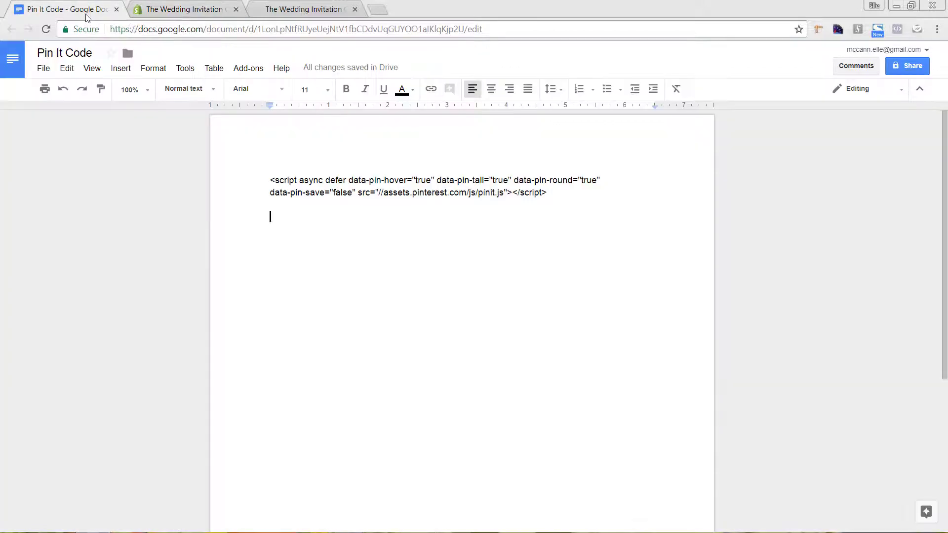
- Copy the two-line Pinterest pinit.js async script tag from the Pin It Code document
left_click_drag(550, 191, 263, 177)
right_click(314, 191)
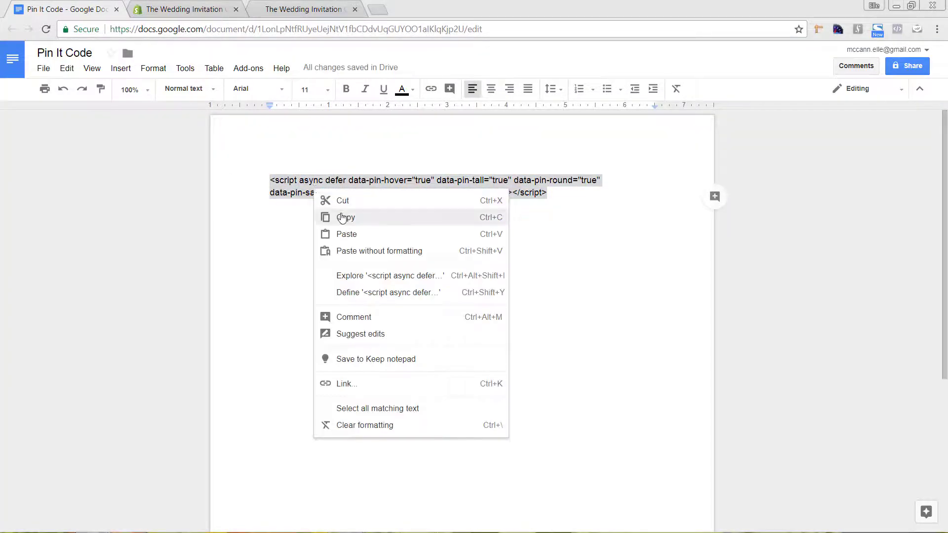
left_click(346, 217)
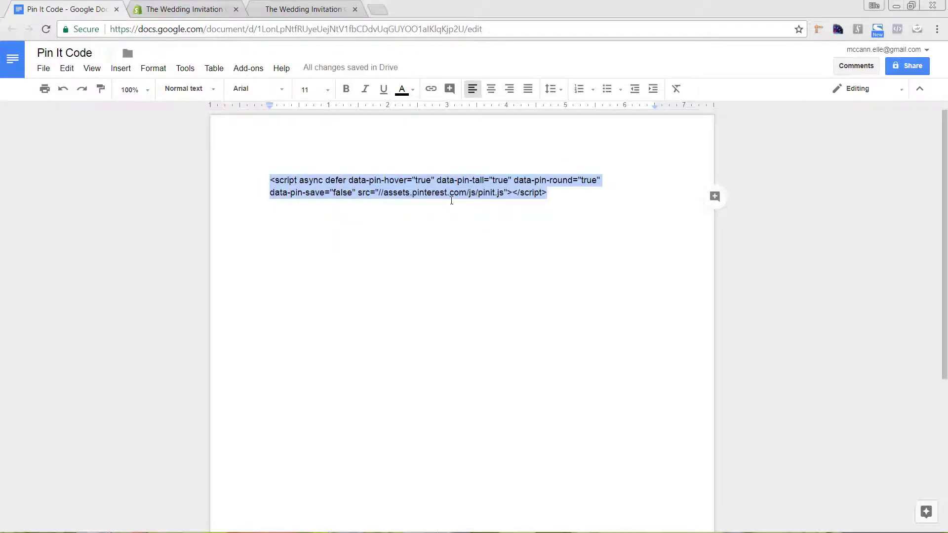
- Paste the pinit.js script onto line 38 of theme.liquid and save the file
left_click(193, 12)
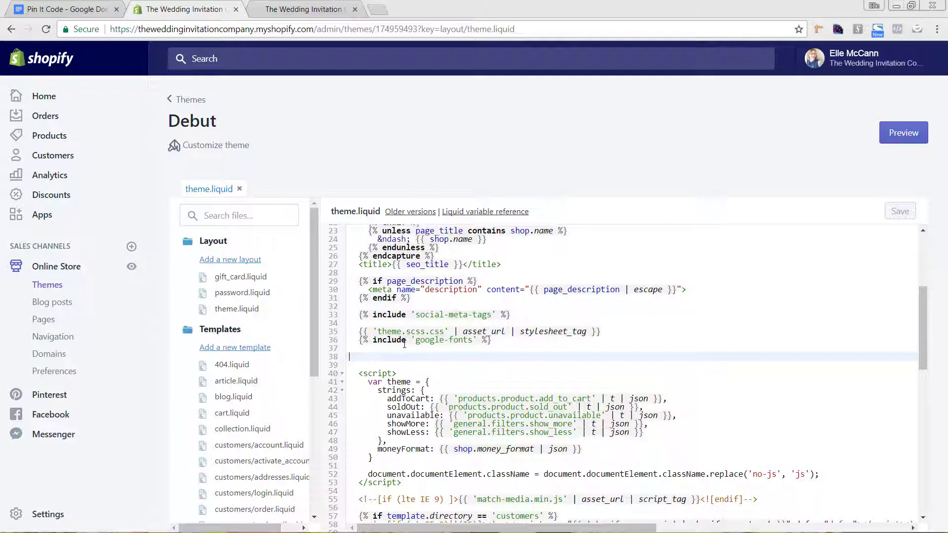
right_click(352, 359)
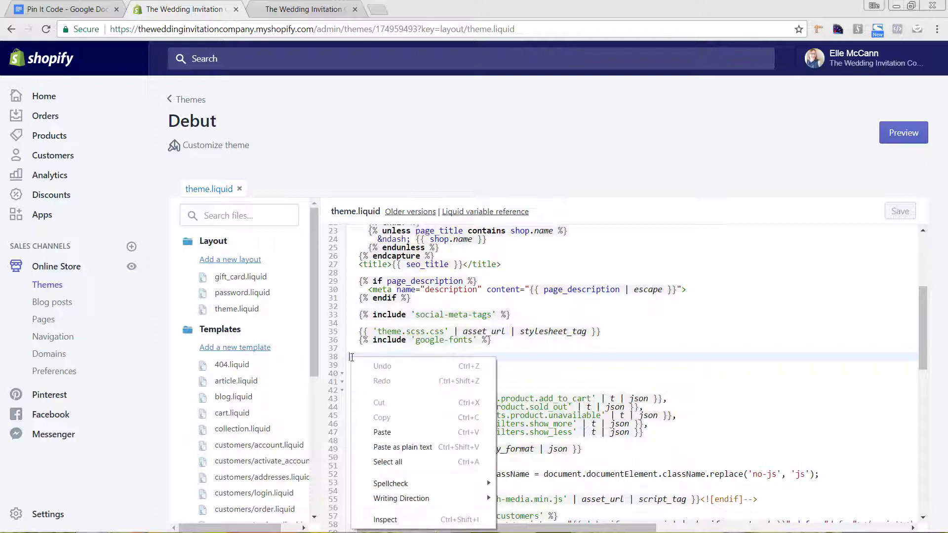
left_click(383, 433)
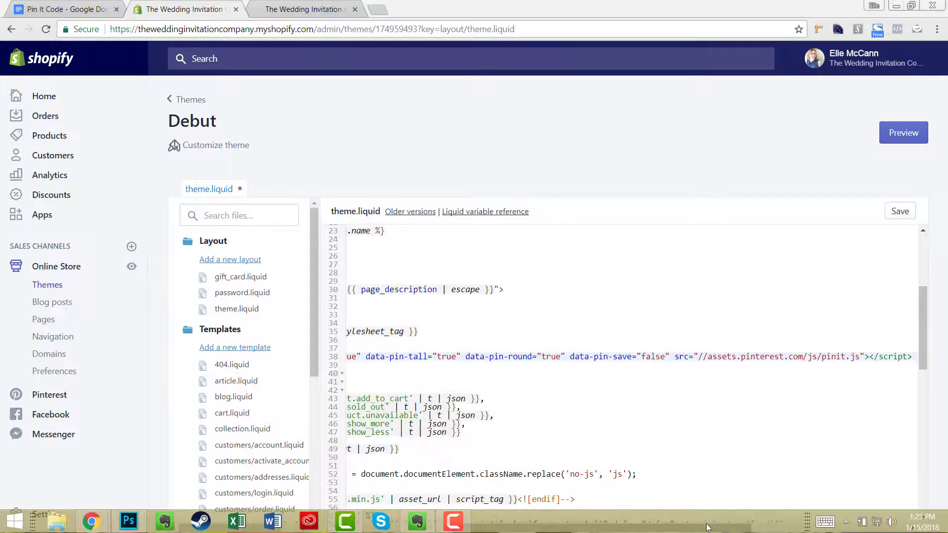
left_click(709, 439)
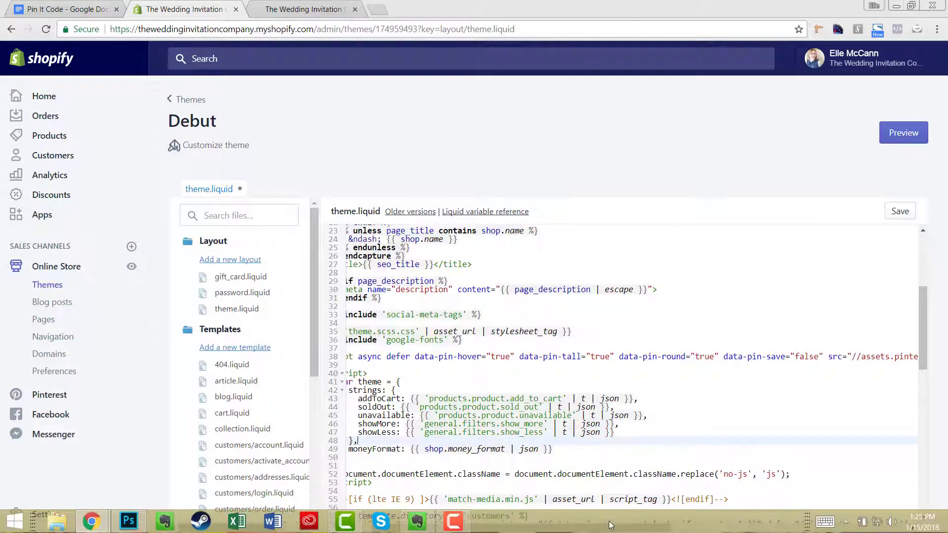
left_click_drag(396, 357, 316, 355)
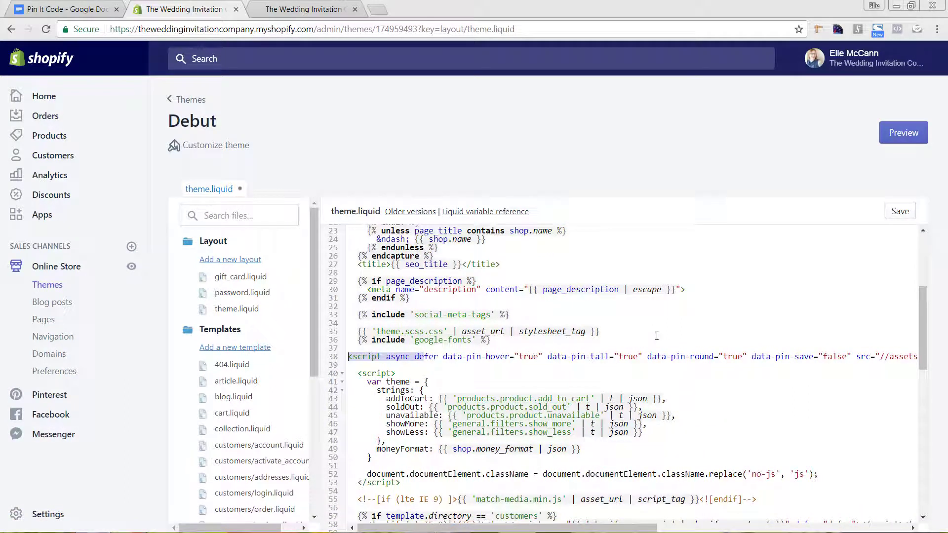
left_click(901, 212)
- Reload the storefront and pin the homepage invitation photo using the new Pinterest Save button
left_click(303, 10)
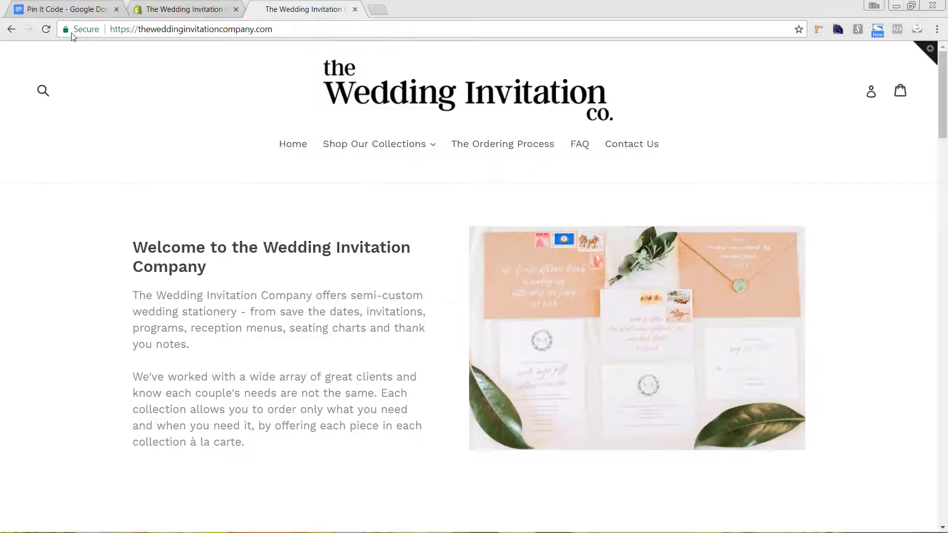
left_click(46, 29)
mouse_move(576, 255)
left_click(485, 244)
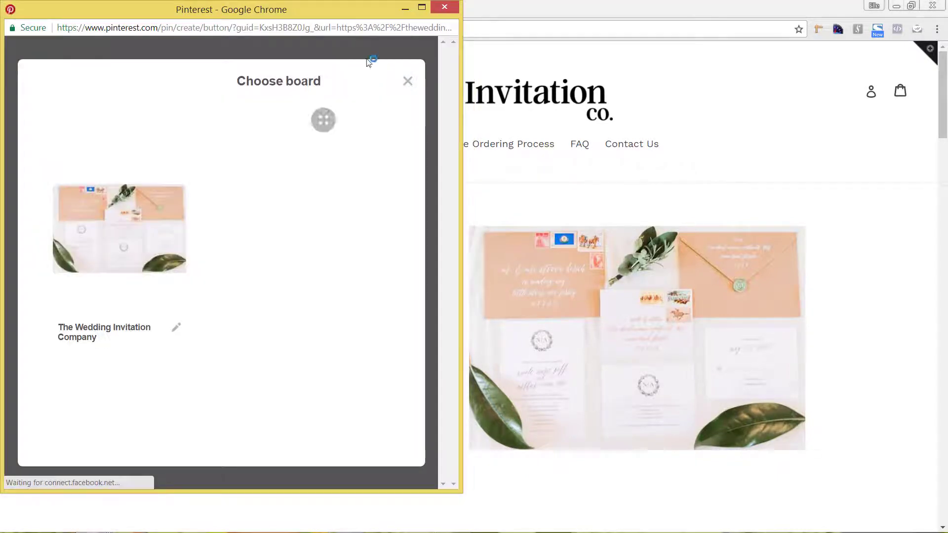
left_click_drag(332, 9, 567, 29)
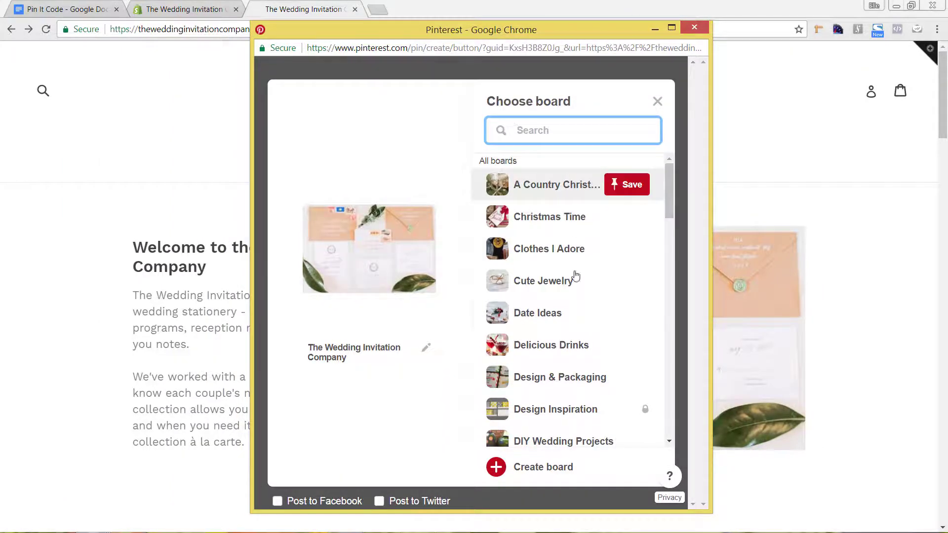
left_click(702, 28)
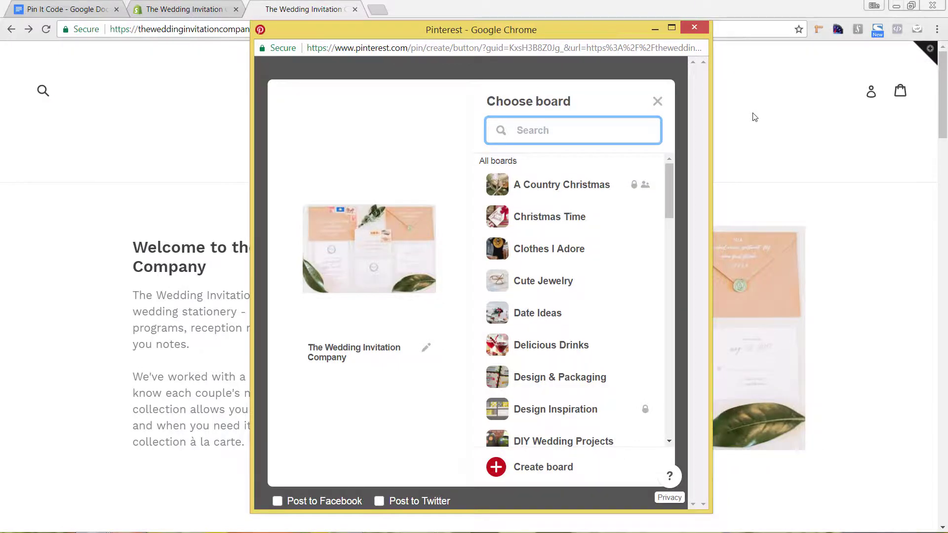
- Further down the page, pin an invitations image with its Save button and close the popup
scroll(863, 225, "down", 3)
scroll(860, 220, "down", 15)
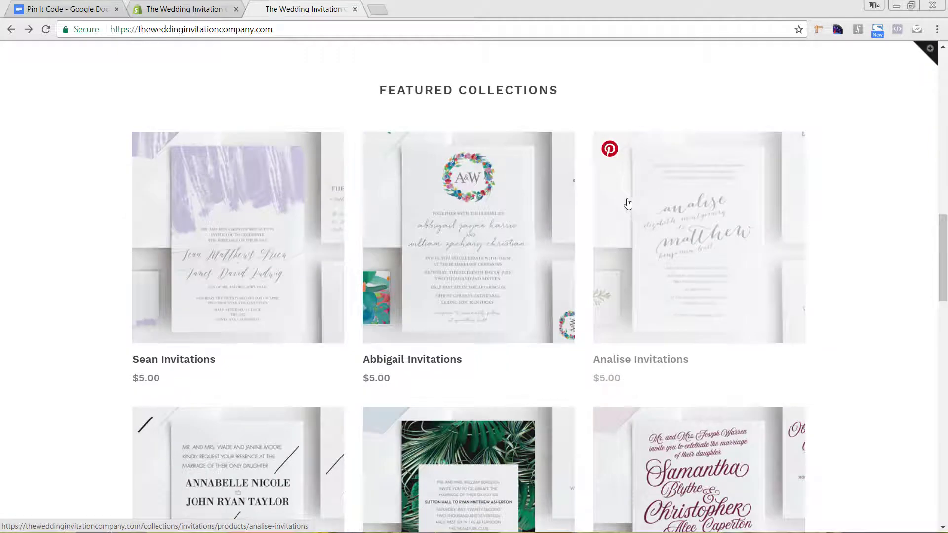
mouse_move(404, 202)
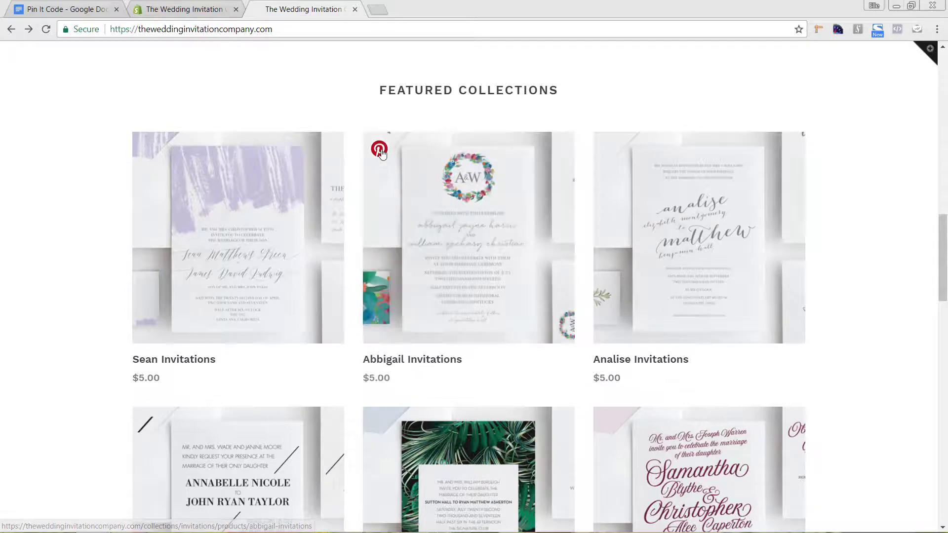
left_click(379, 149)
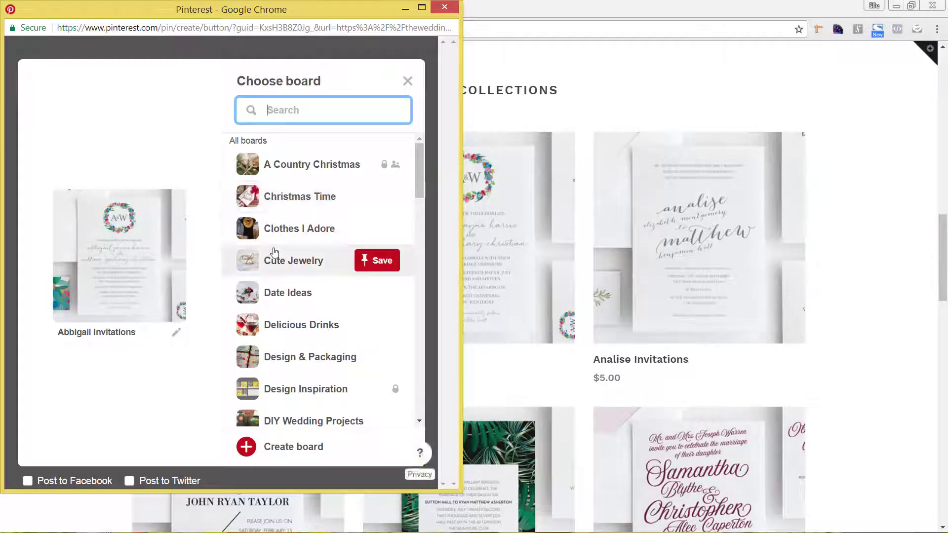
left_click(454, 9)
- Open The Ordering Process page and scroll through it to check its images
scroll(573, 134, "up", 15)
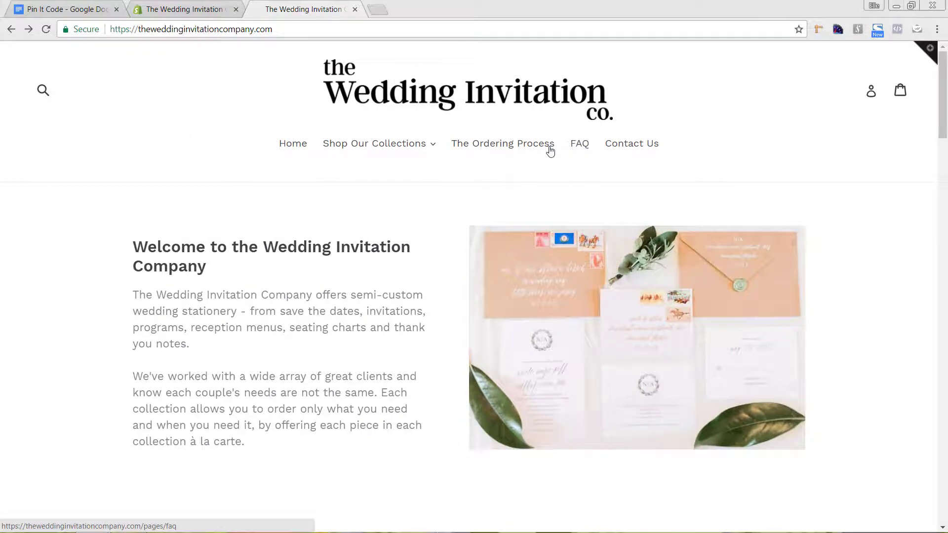
left_click(511, 148)
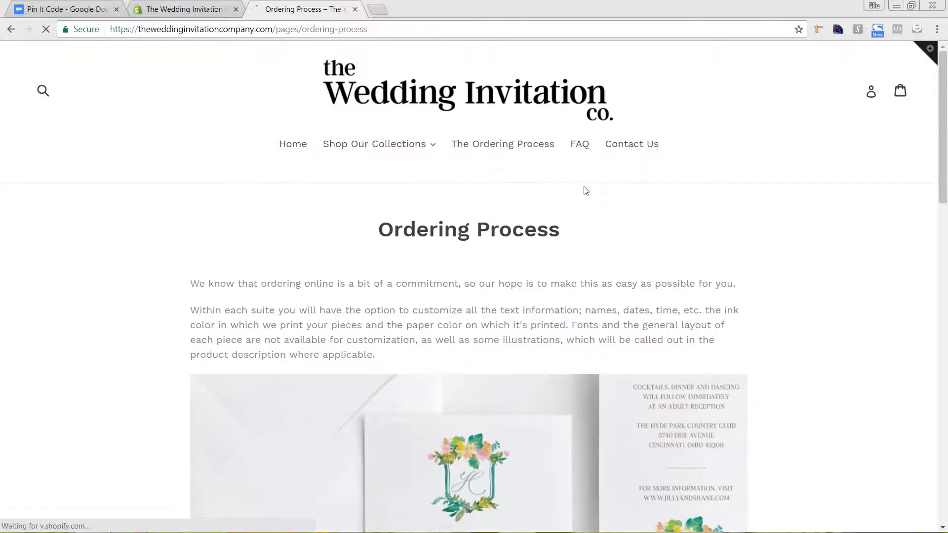
scroll(688, 212, "down", 5)
scroll(729, 207, "down", 1)
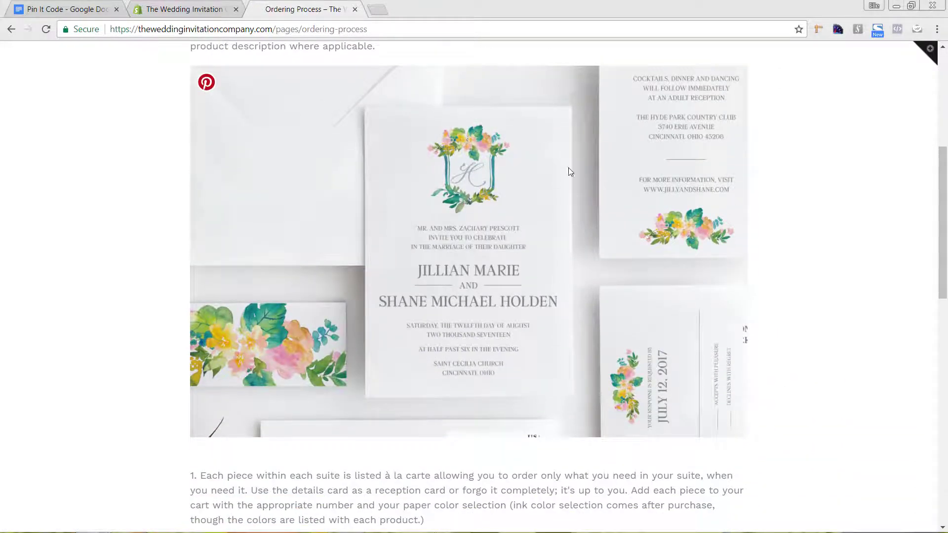